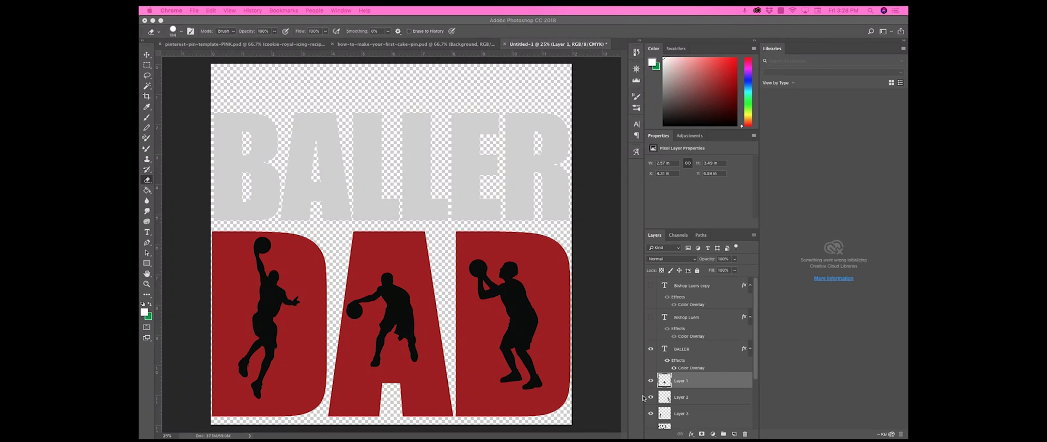
Switch from the BALLER DAD design in Photoshop to Illustrator using the Dock icon
left_click(565, 419)
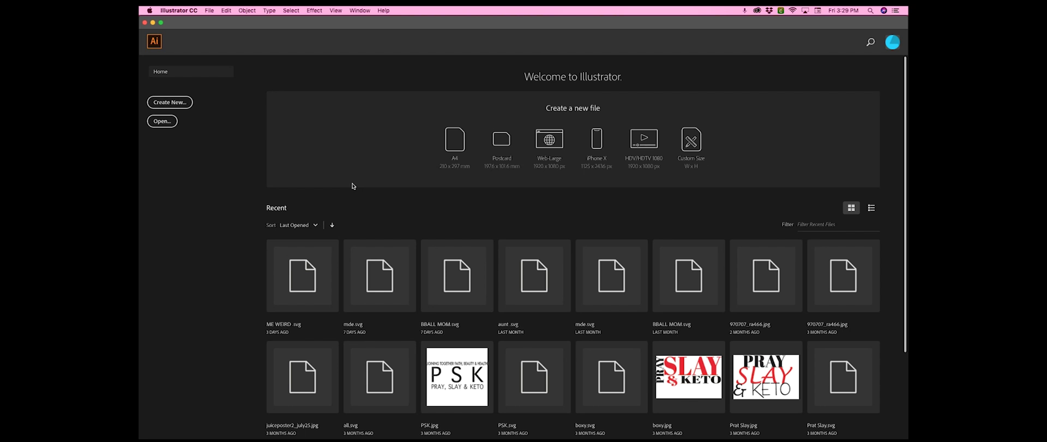
Create a new 11.25 × 11.25 in print document, Untitled-1, in CMYK
left_click(176, 107)
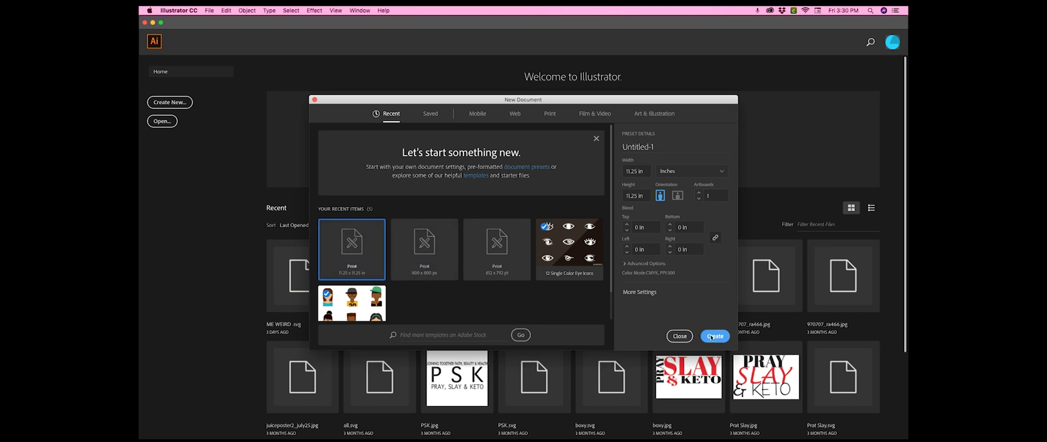
left_click(711, 336)
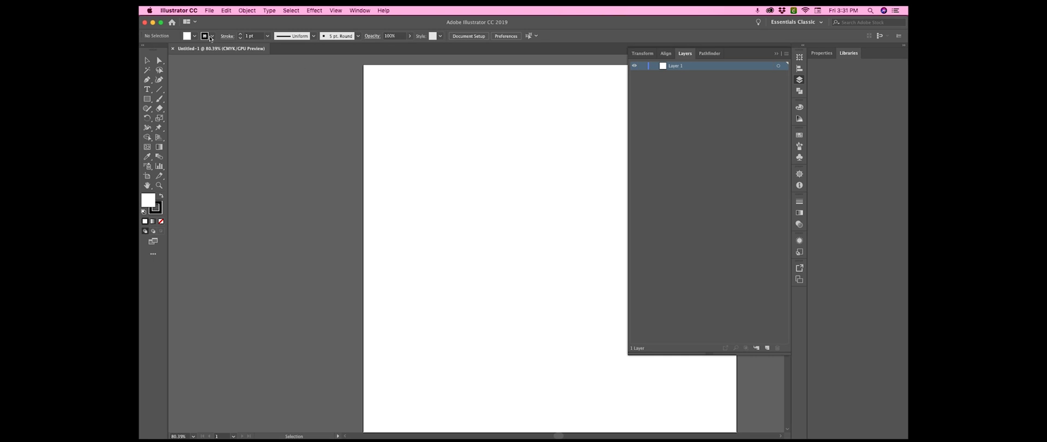
Close the floating Transform/Align/Layers/Pathfinder panel group with F7
key("F7")
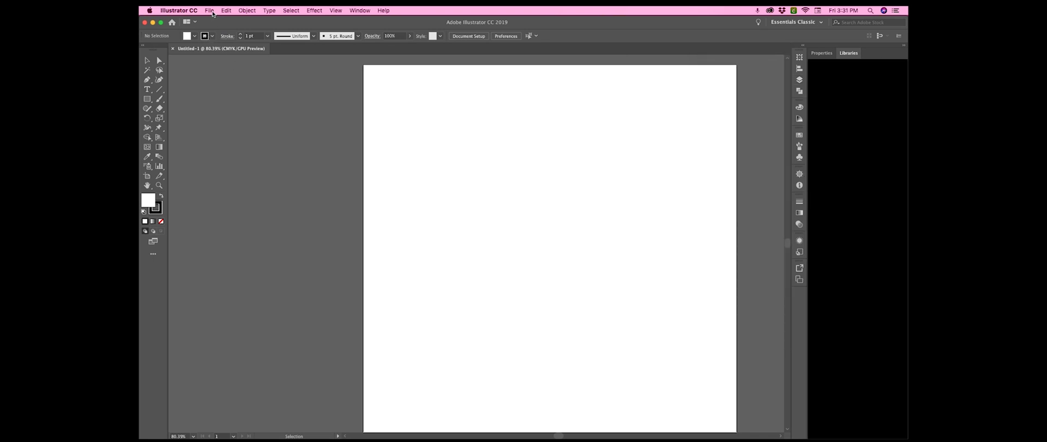
Open Baller dad.png from the Downloads folder as its own document
left_click(210, 10)
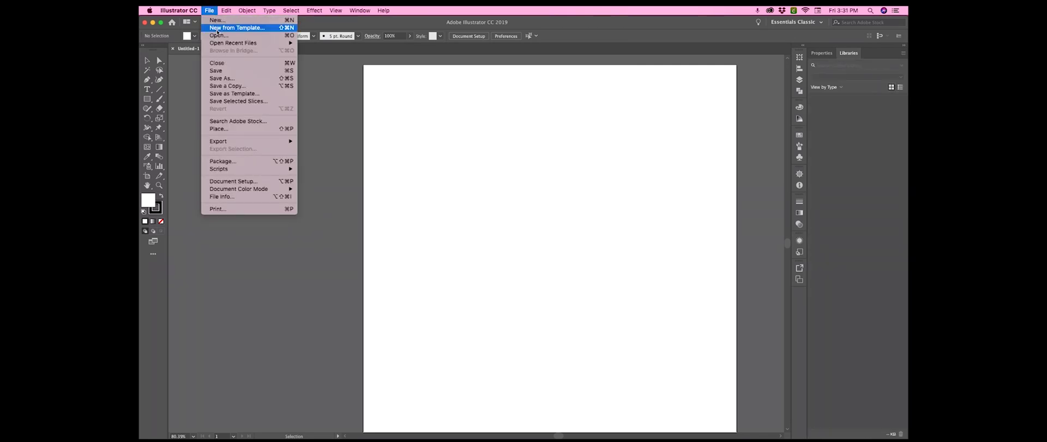
left_click(218, 36)
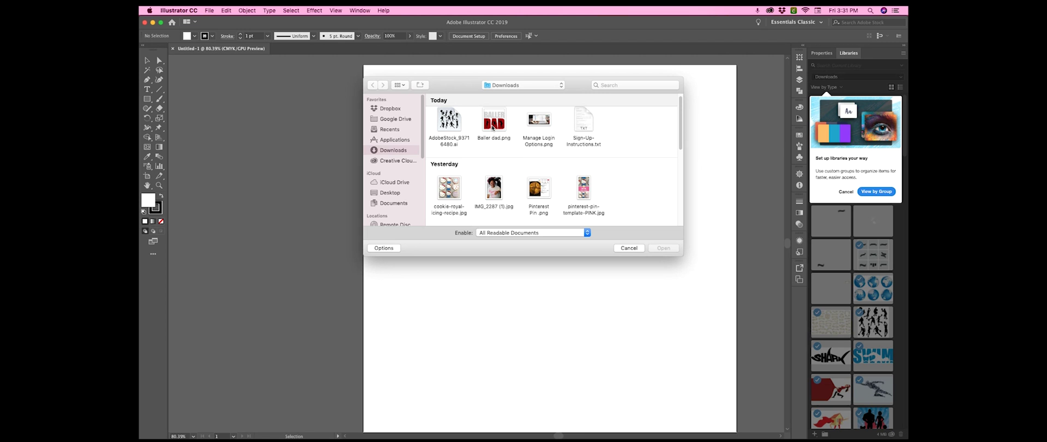
left_click(492, 128)
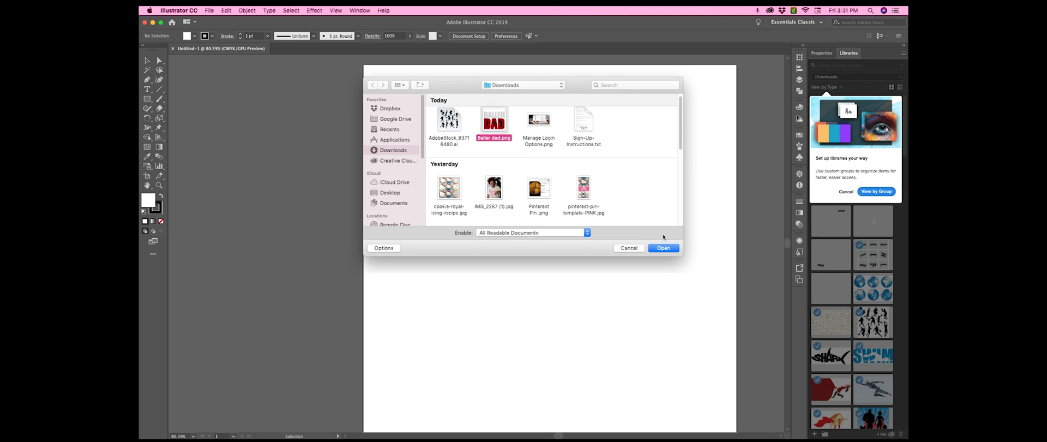
key("Return")
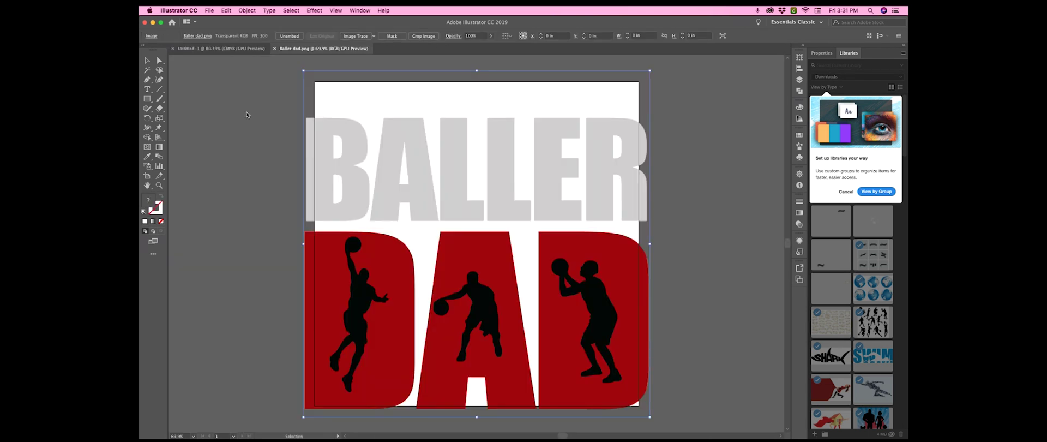
scroll(304, 94, "up", 2)
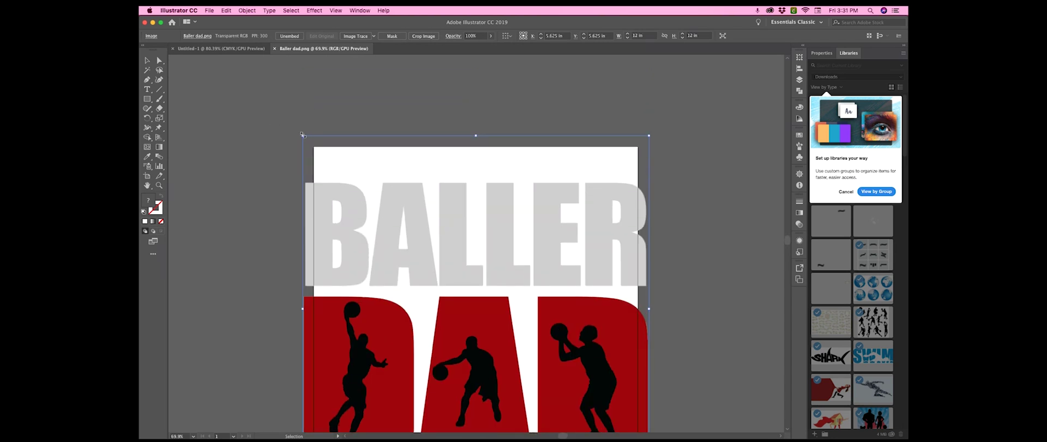
scroll(308, 126, "down", 2)
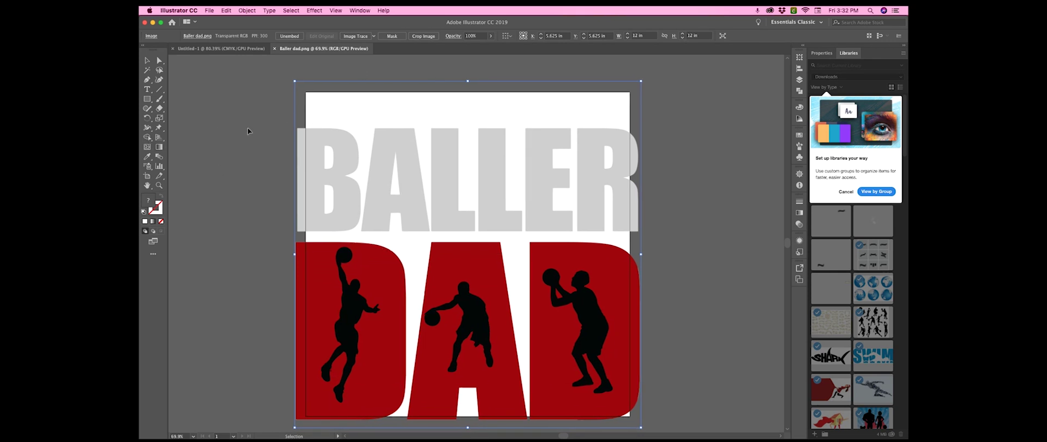
left_click(356, 36)
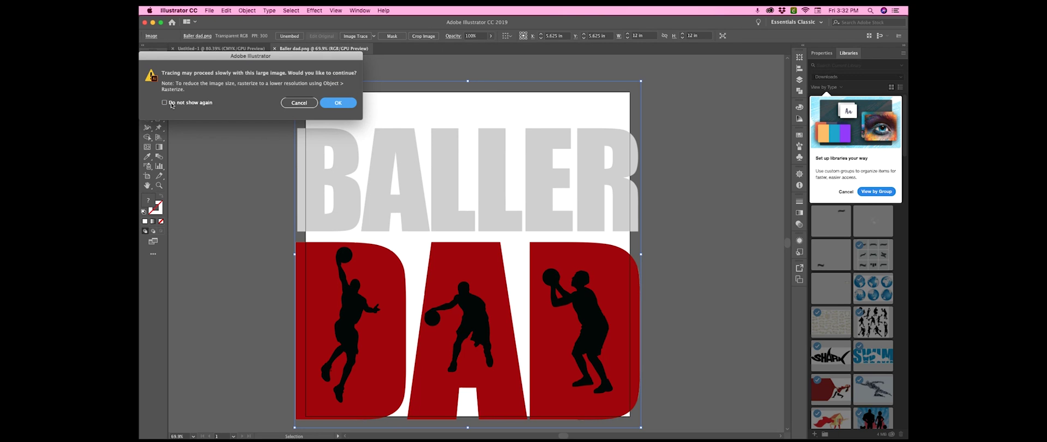
Accept the large-image warning to run the default black-and-white Image Trace
key("Return")
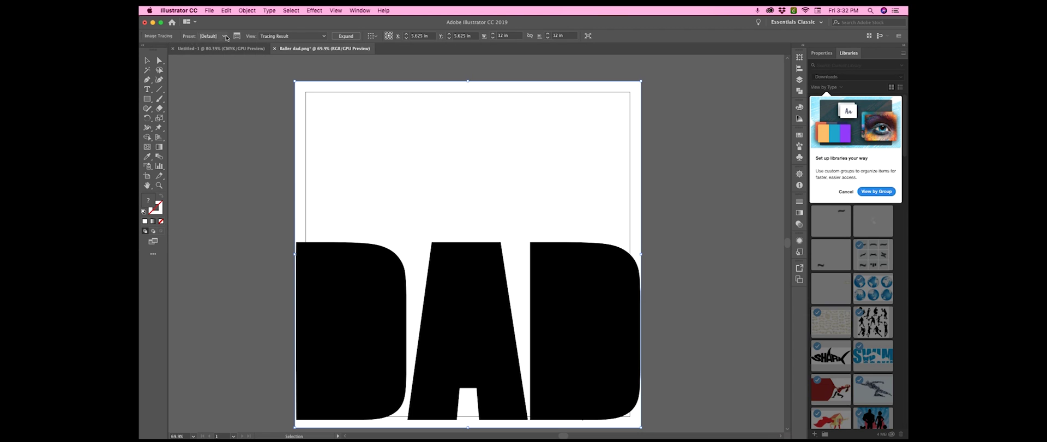
Retrace the image with the 3 Colors preset and inspect Layer 1's contents
left_click(224, 36)
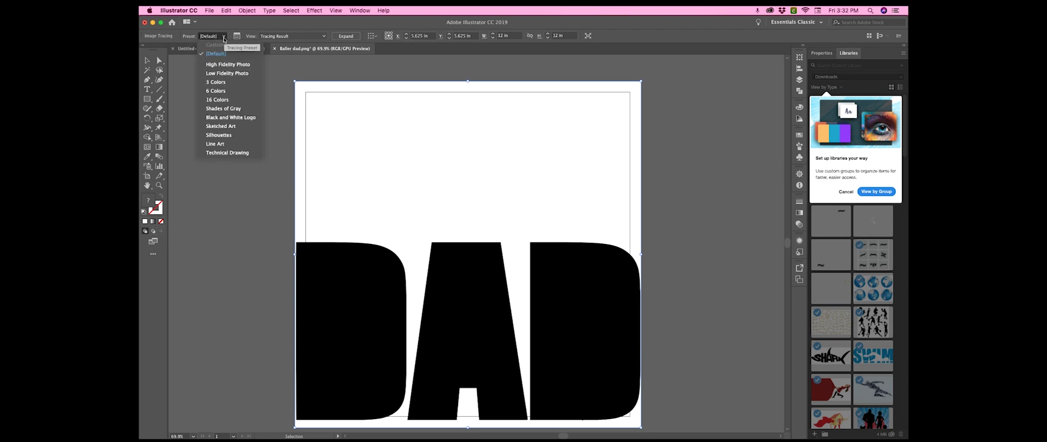
left_click(231, 86)
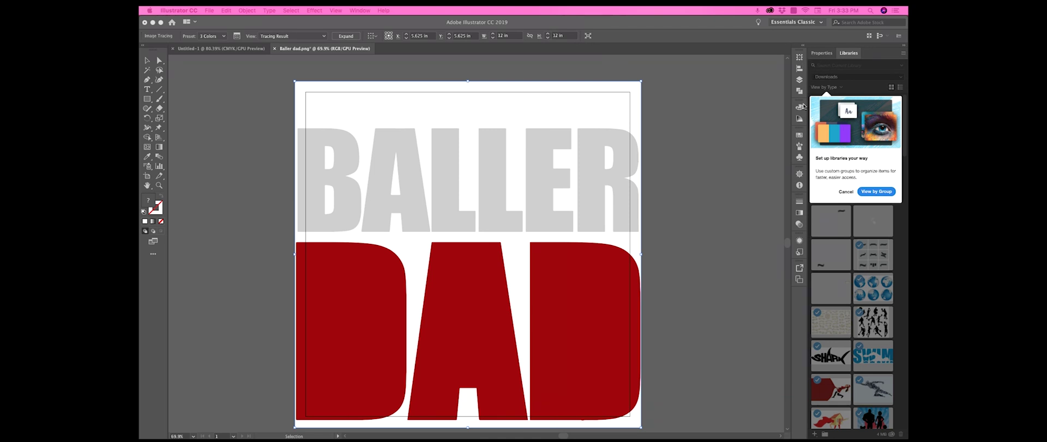
left_click(799, 80)
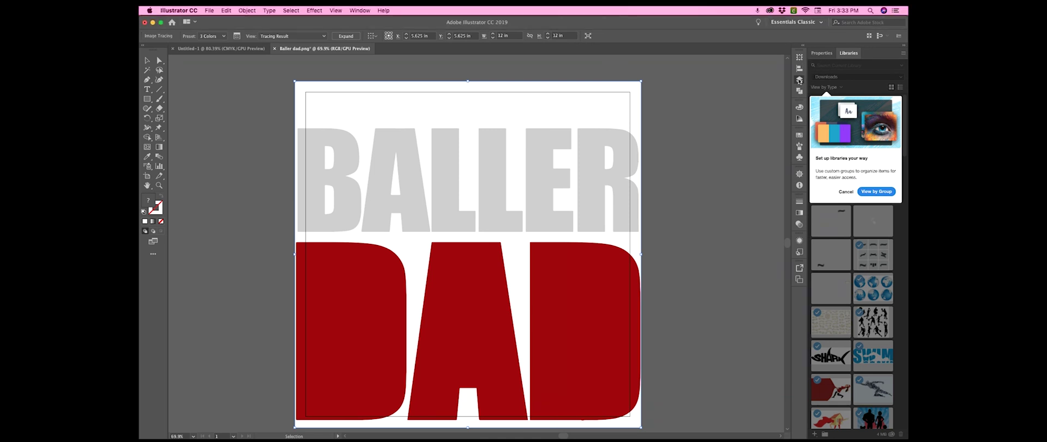
left_click(799, 81)
left_click(654, 67)
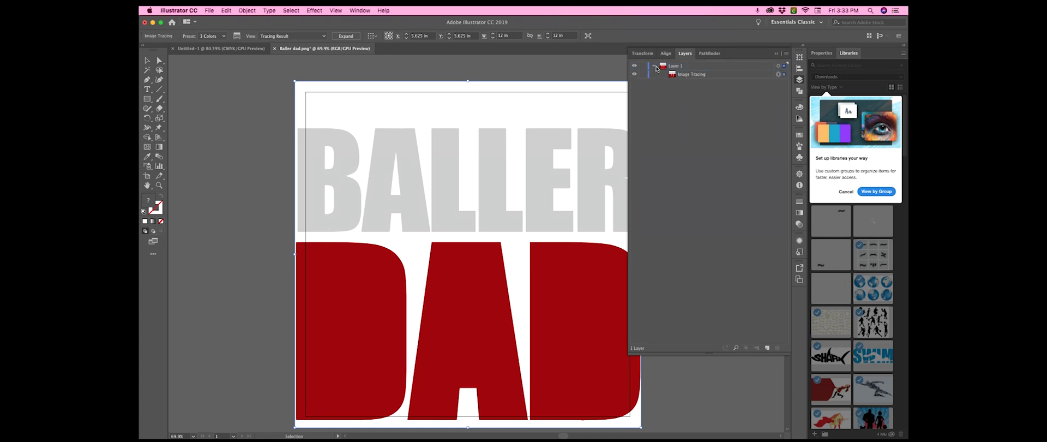
left_click(655, 67)
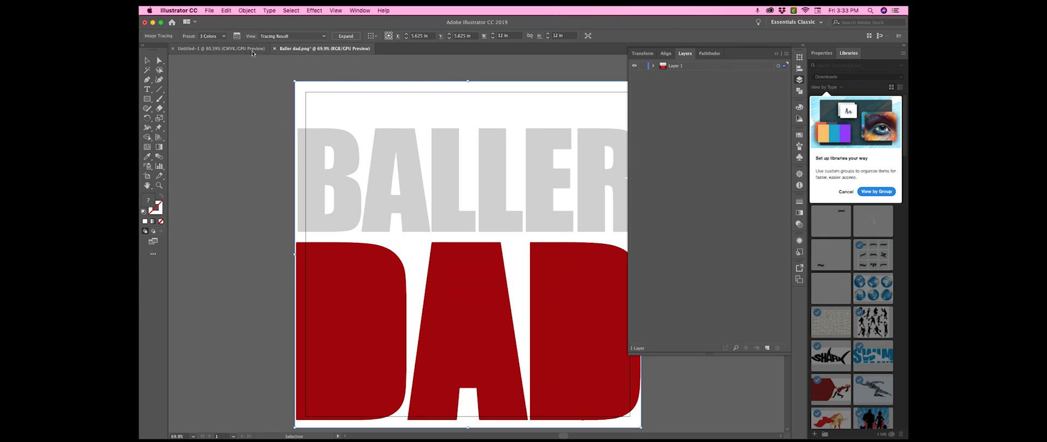
Retrace with the 6 Colors preset and expand the trace into editable paths
left_click(212, 36)
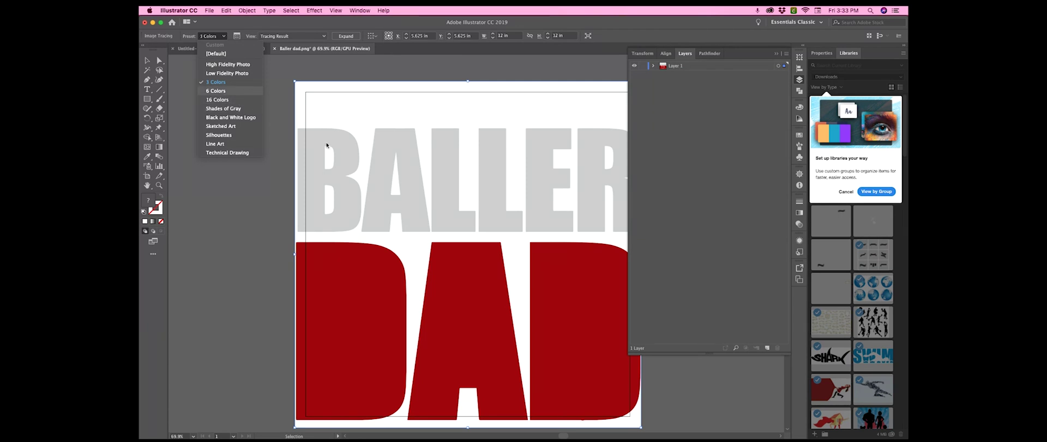
key("Return")
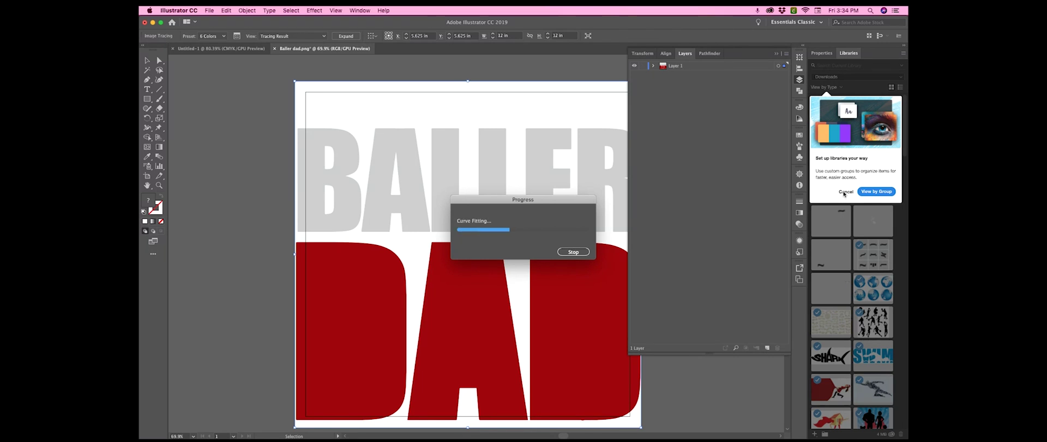
left_click(844, 192)
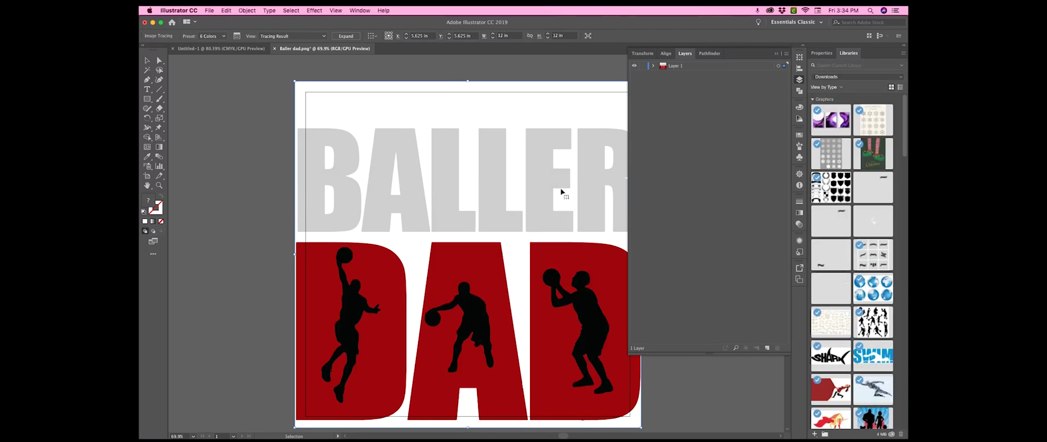
left_click(347, 36)
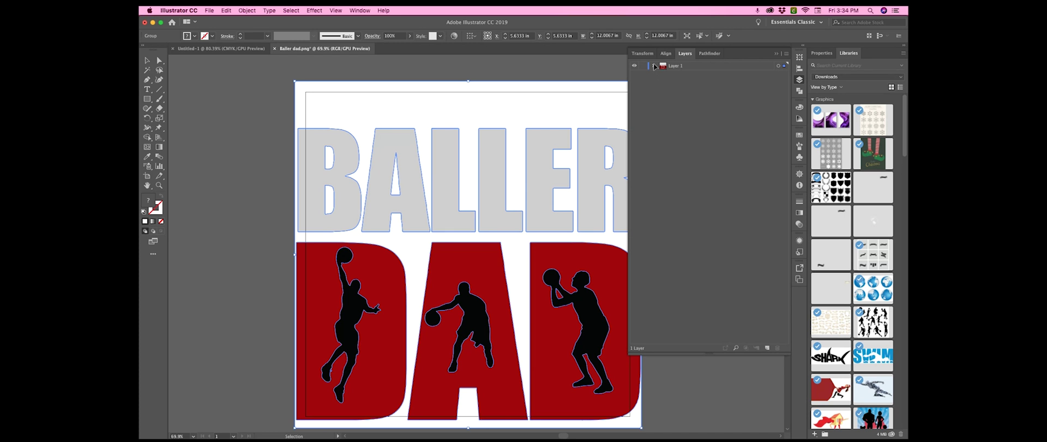
Expand Layer 1 and its <Group> in the Layers panel to list every path
left_click(654, 66)
left_click(662, 75)
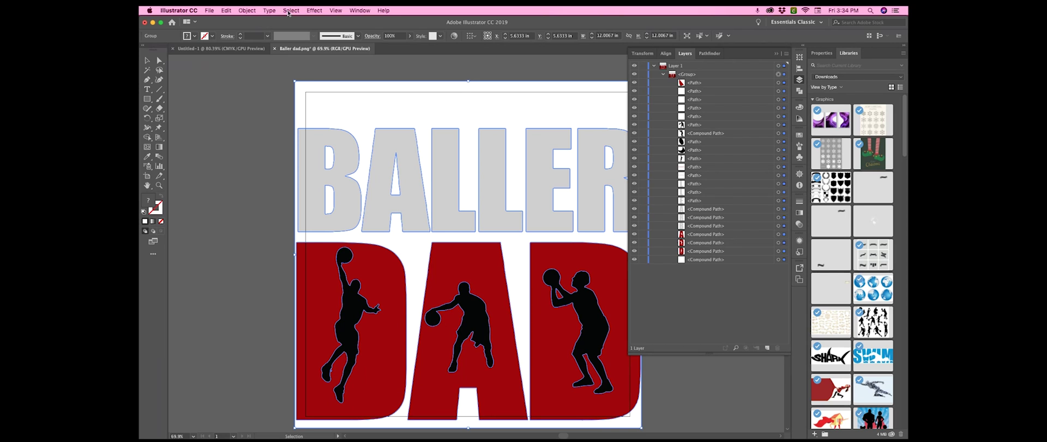
left_click(288, 12)
left_click(247, 10)
left_click(247, 10)
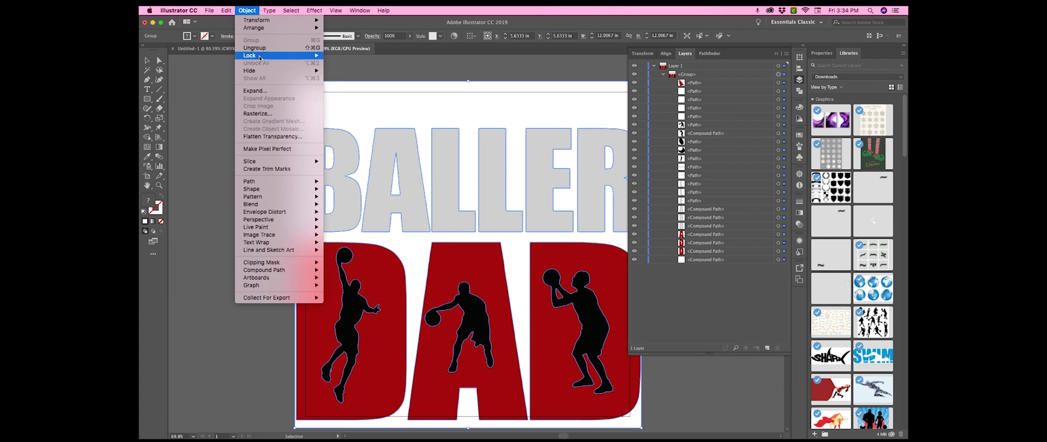
left_click(260, 51)
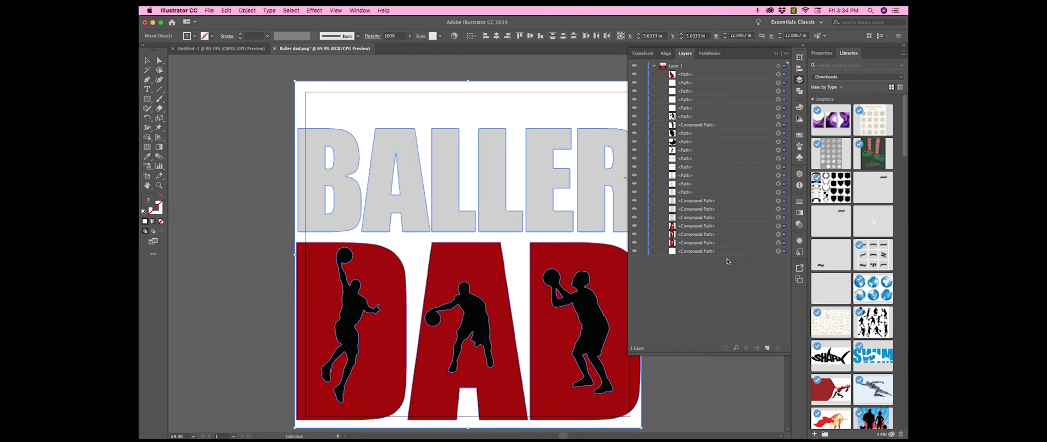
left_click(256, 150)
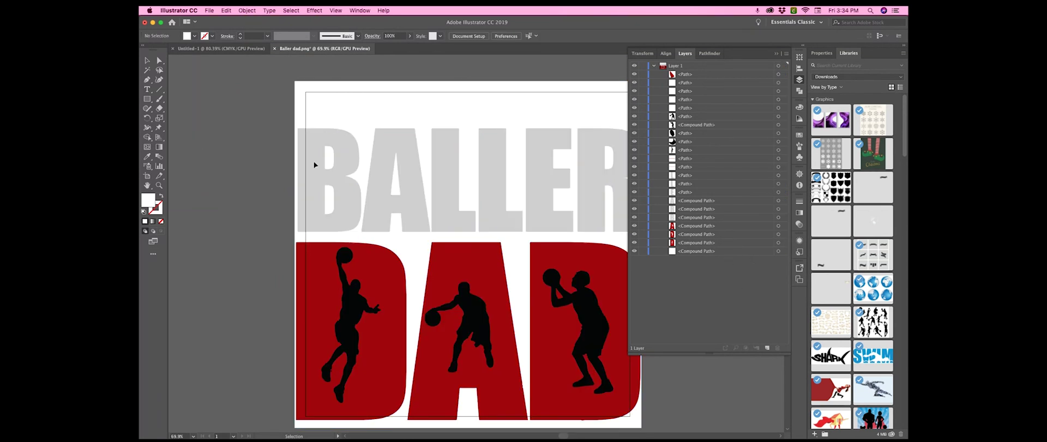
left_click(783, 242)
Delete the white inner pieces of BALLER's B, A and R letters
left_click(783, 234)
left_click(782, 226)
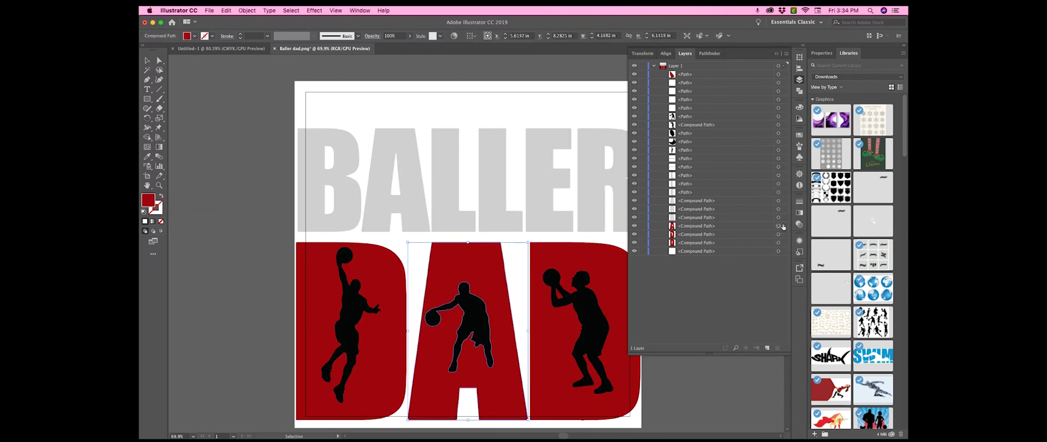
left_click(779, 83)
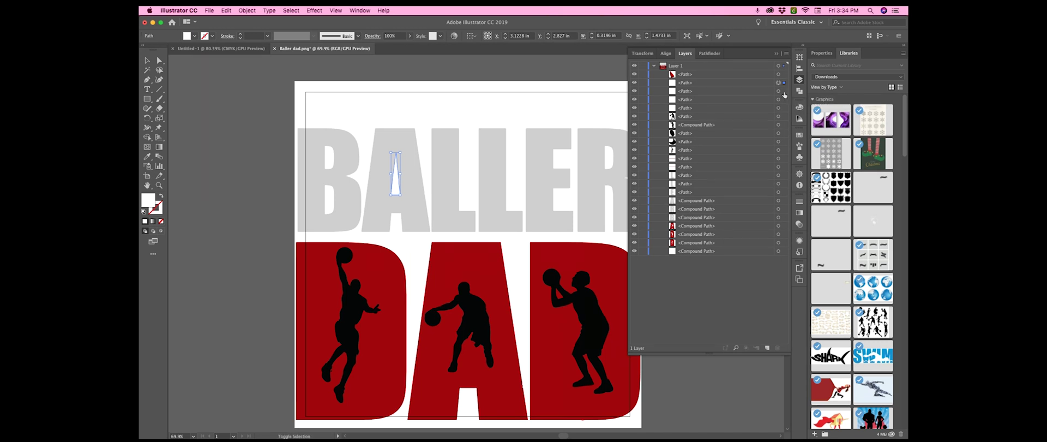
left_click(778, 90, "shift")
left_click(778, 100, "shift")
left_click(778, 107, "shift")
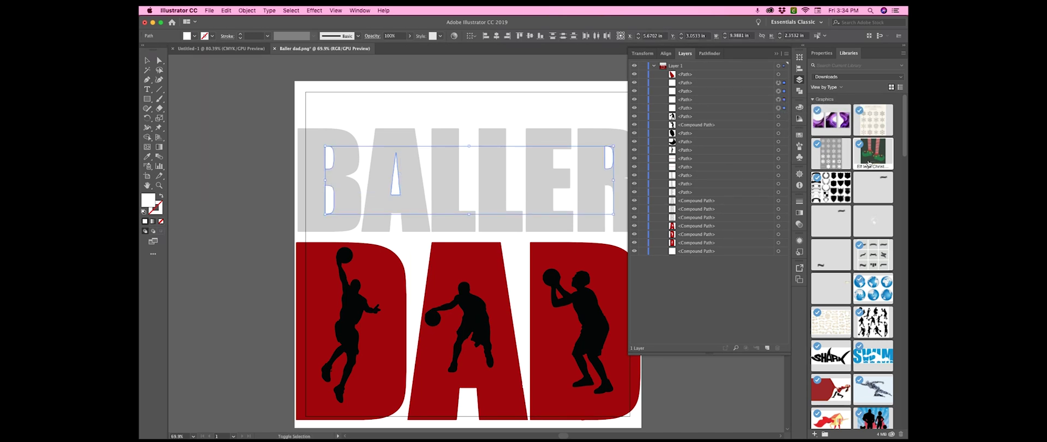
key("Delete")
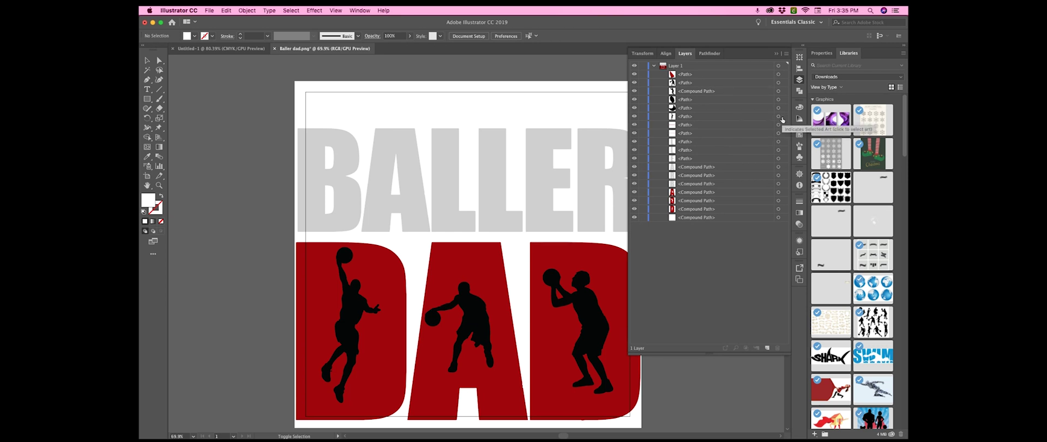
Delete the three black player silhouettes, leaving white cutouts in the red DAD
left_click(783, 116)
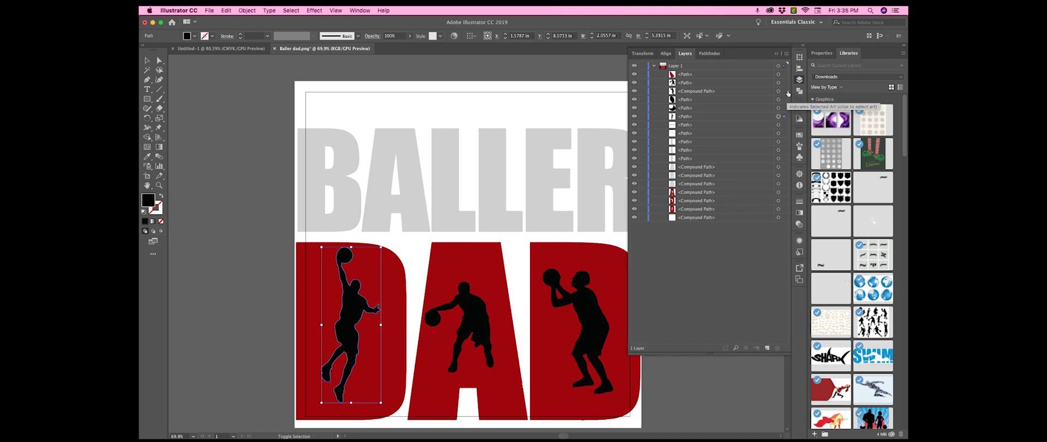
left_click(783, 90, "shift")
left_click(784, 82, "shift")
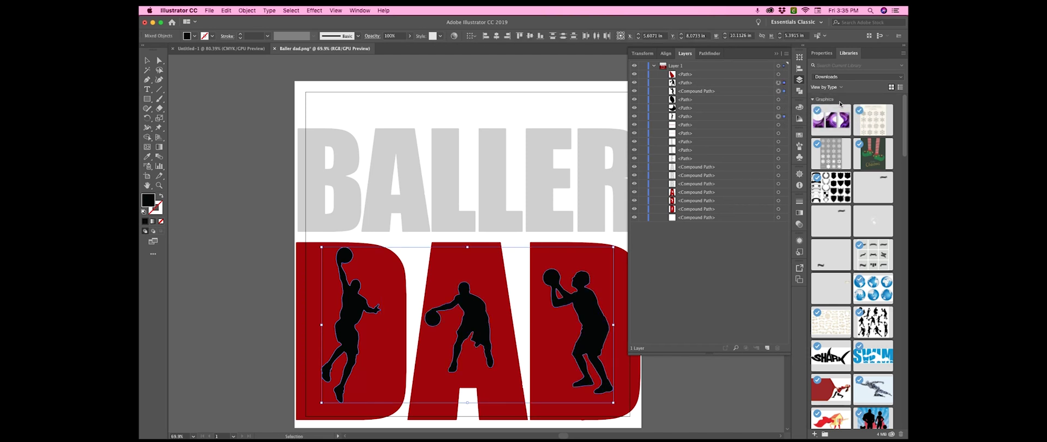
key("Delete")
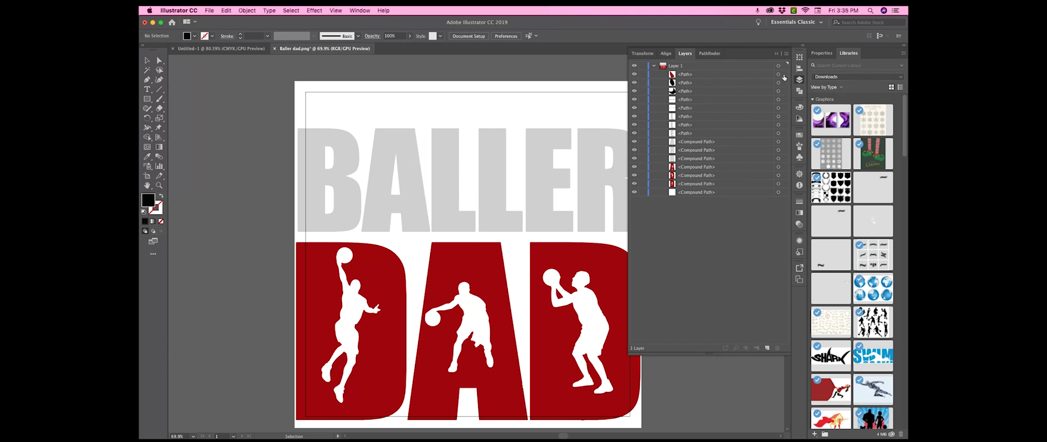
left_click(783, 75)
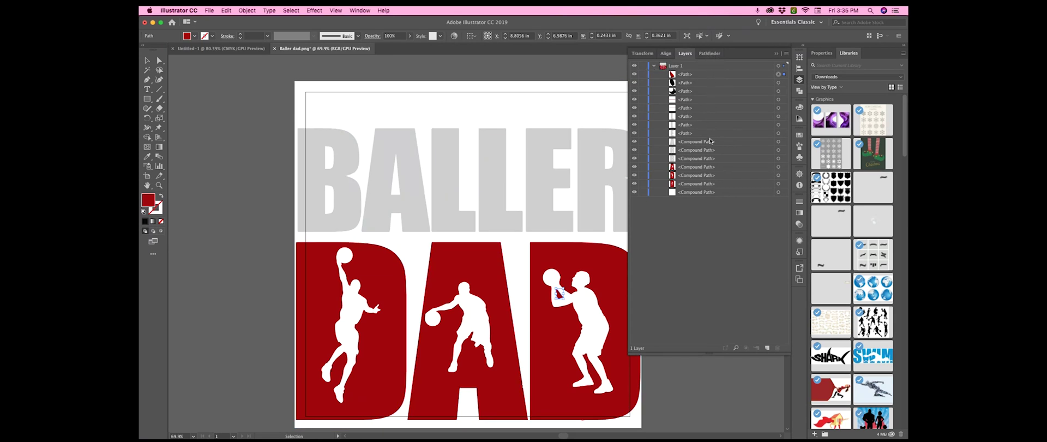
Delete the white background compound path
mouse_move(741, 436)
left_click(783, 192)
key("Delete")
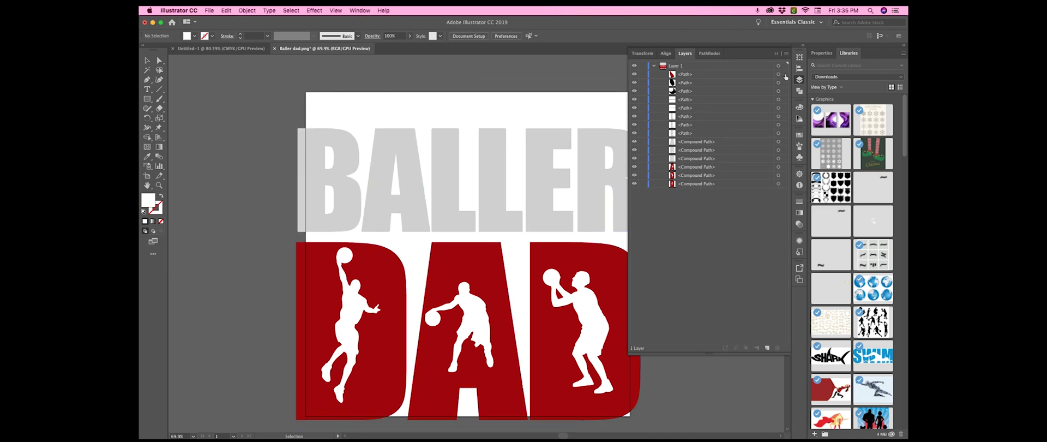
Select all red pieces via Same Fill & Stroke and make them one compound path
left_click(784, 74)
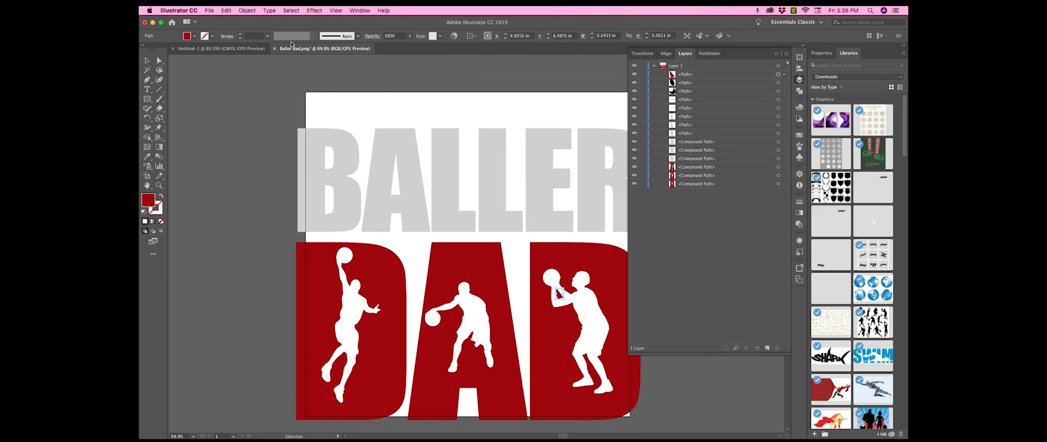
left_click(291, 11)
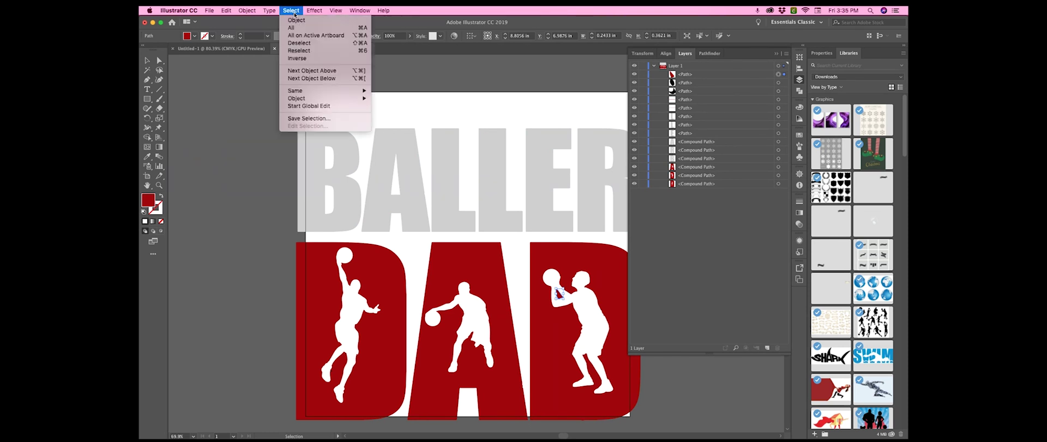
mouse_move(310, 91)
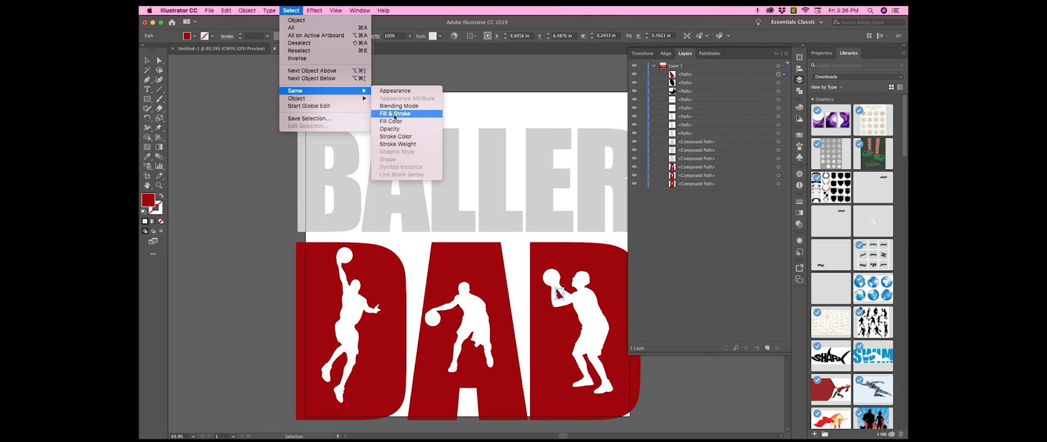
left_click(394, 114)
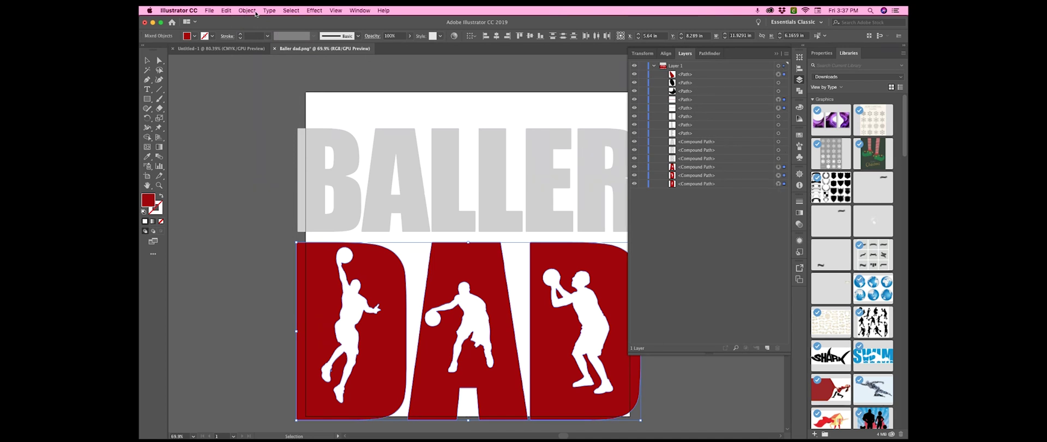
left_click(248, 12)
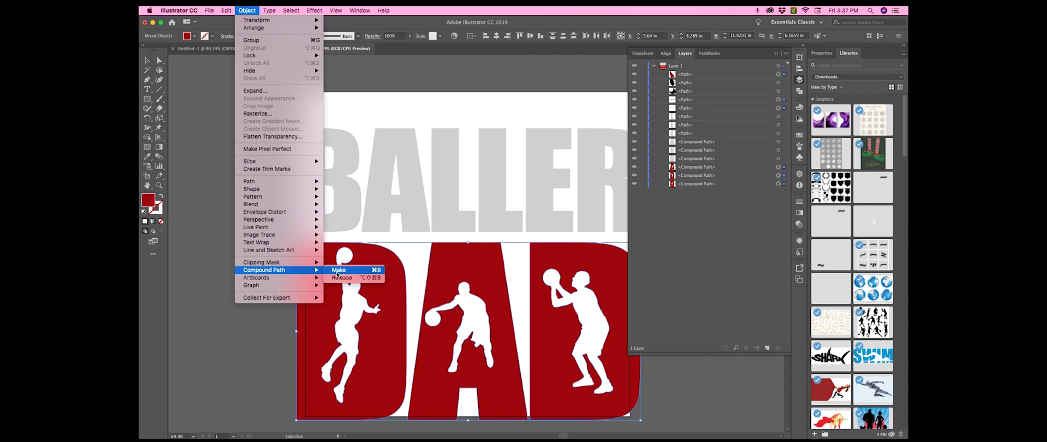
left_click(337, 272)
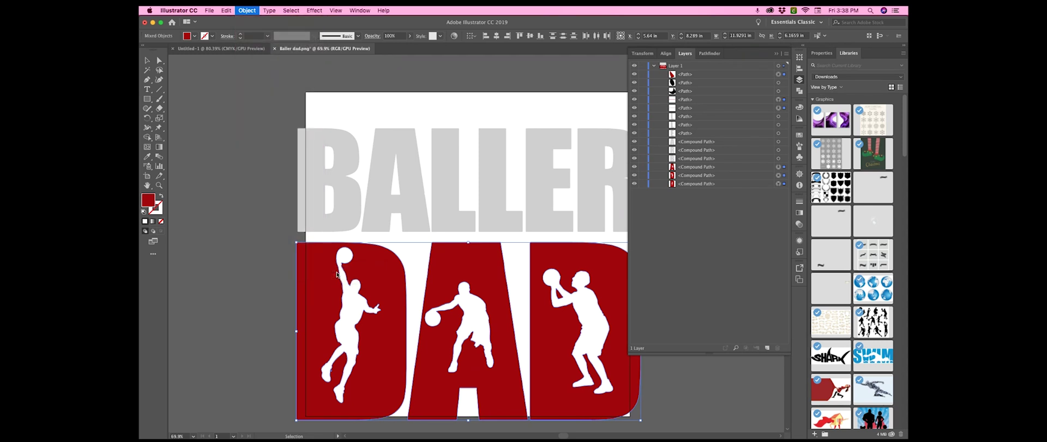
Toggle the red DAD compound path's visibility to check it, leaving it hidden
left_click(633, 74)
left_click(634, 75)
left_click(633, 75)
Toggle the red DAD compound path off to reveal the stray leftover pieces
left_click(634, 74)
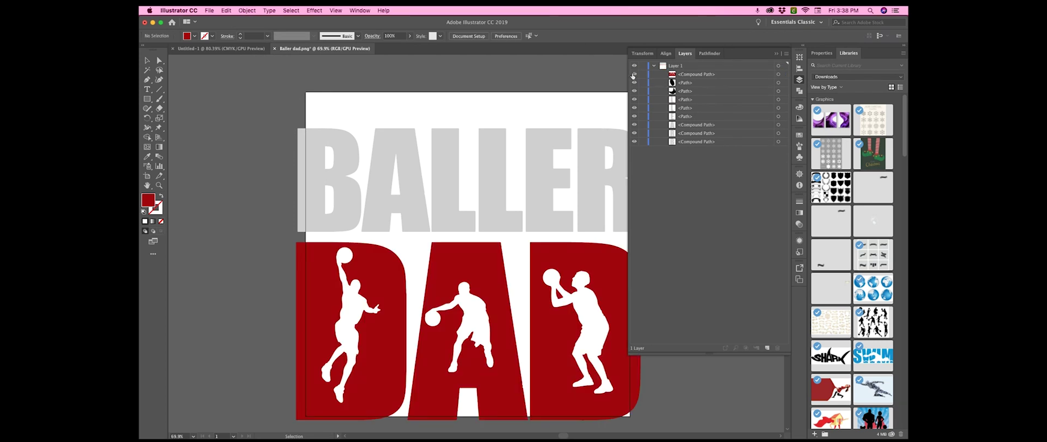
left_click(633, 74)
left_click(634, 74)
left_click(634, 74)
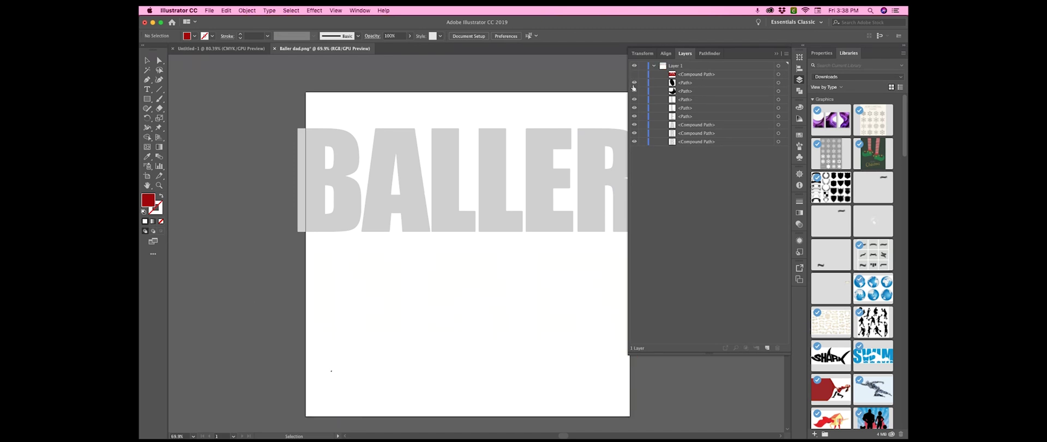
Delete the two stray small dots, then show the red DAD artwork again
left_click(783, 84)
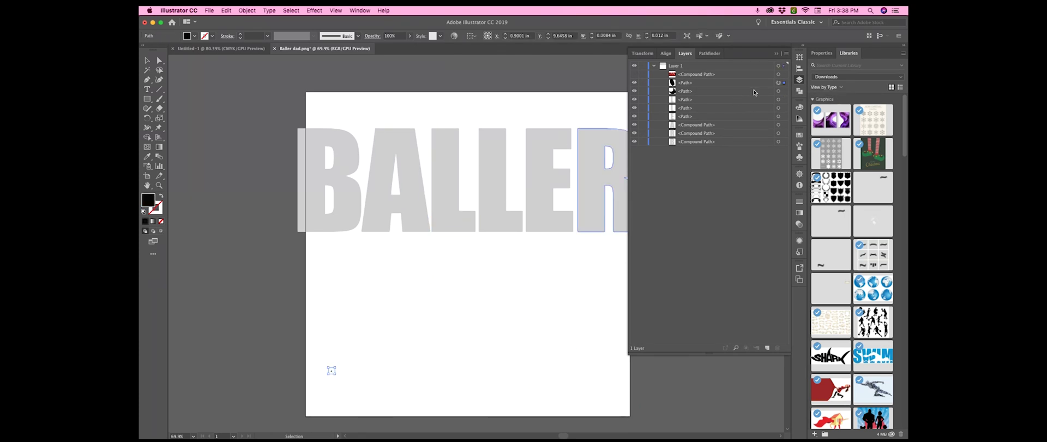
key("Delete")
left_click(786, 87)
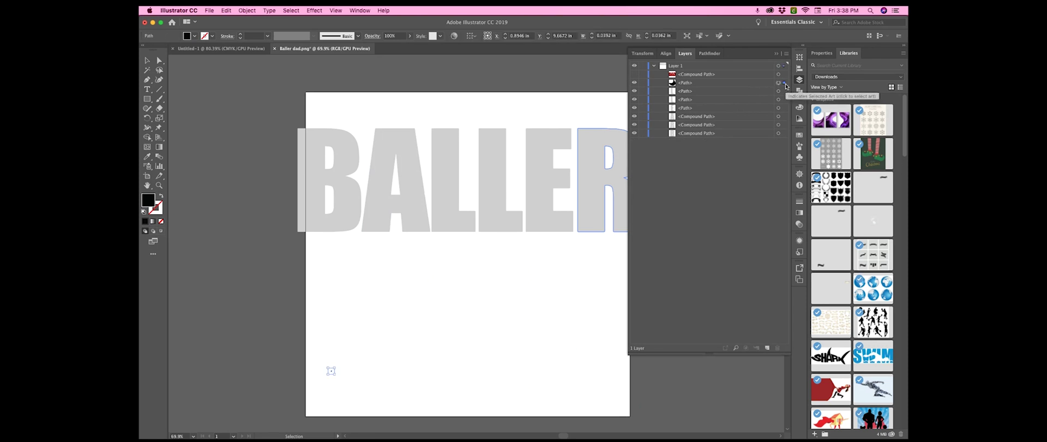
key("Delete")
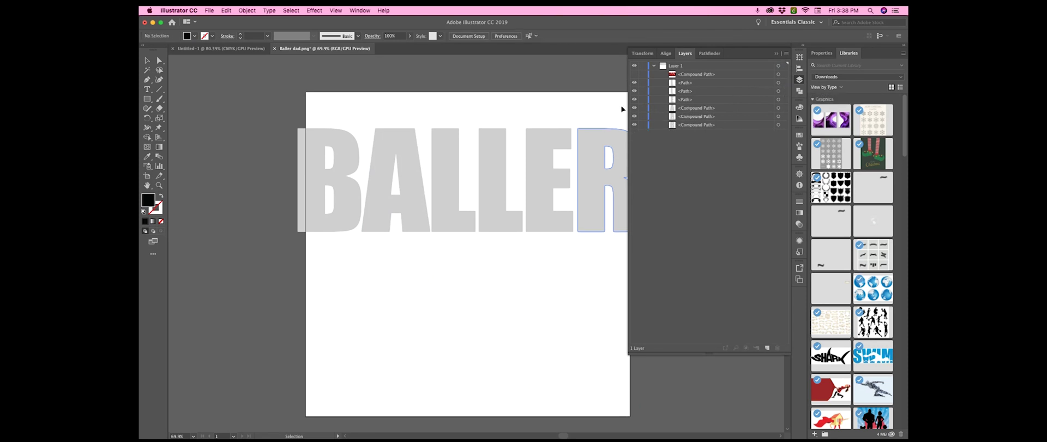
left_click(634, 74)
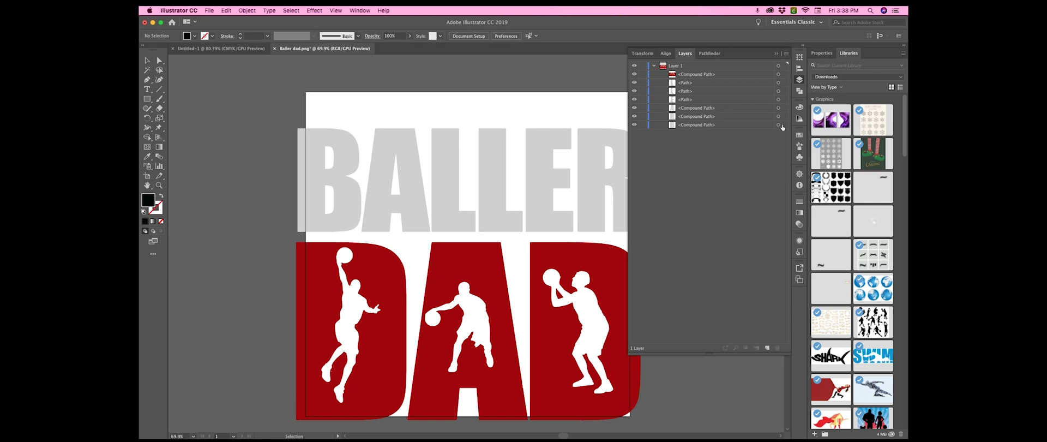
left_click(778, 124)
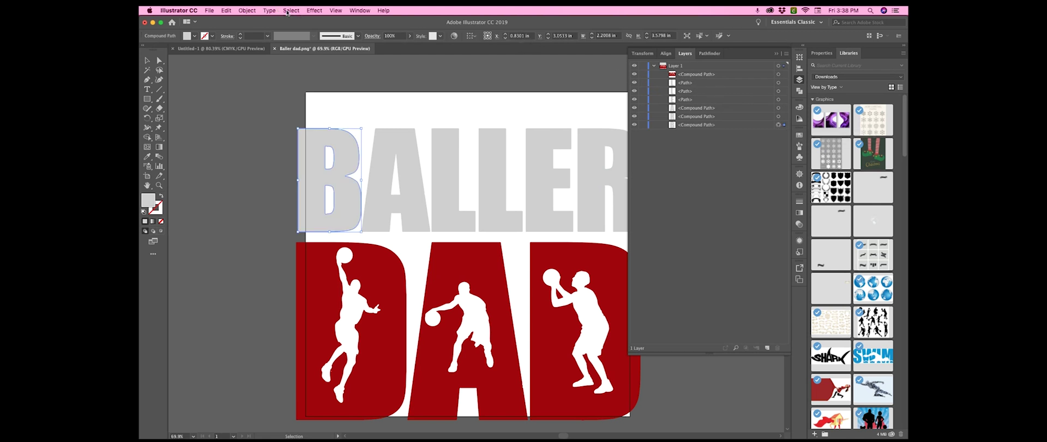
Select all grey BALLER letters by fill colour and combine them into one compound path with Cmd+8
left_click(289, 10)
mouse_move(327, 90)
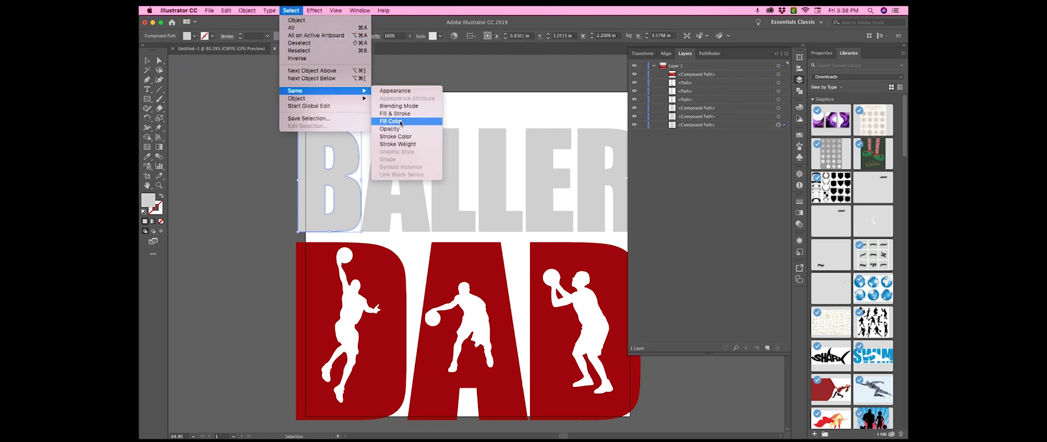
left_click(401, 121)
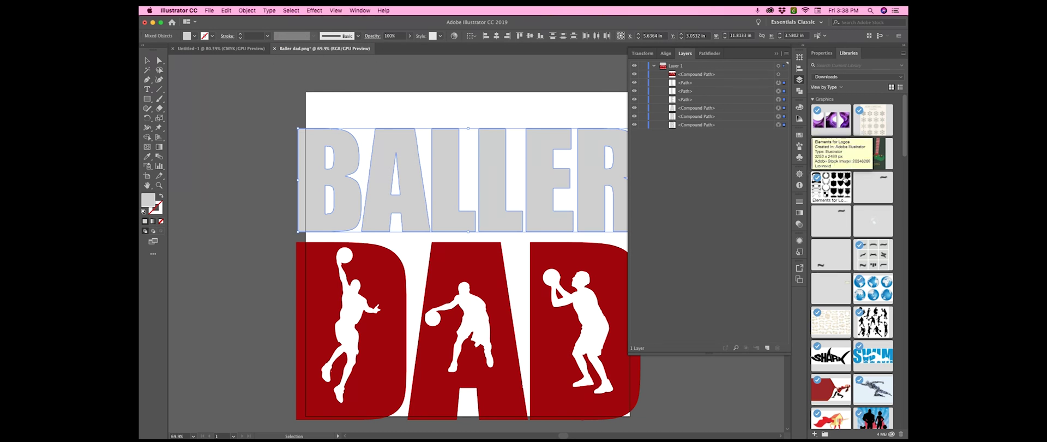
key("super+8")
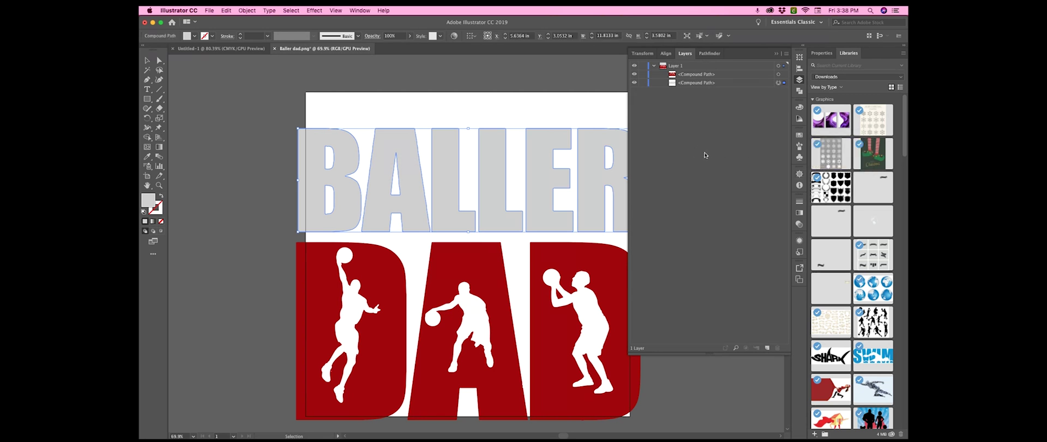
left_click(526, 105)
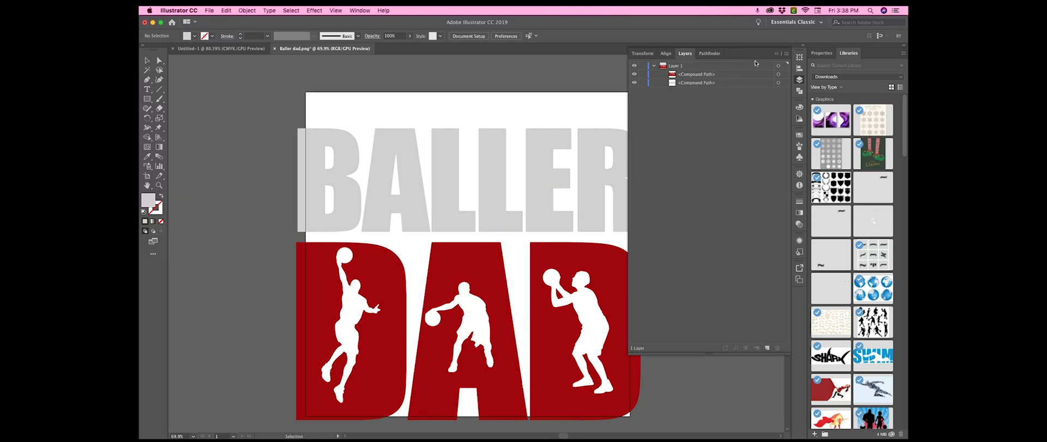
left_click(775, 54)
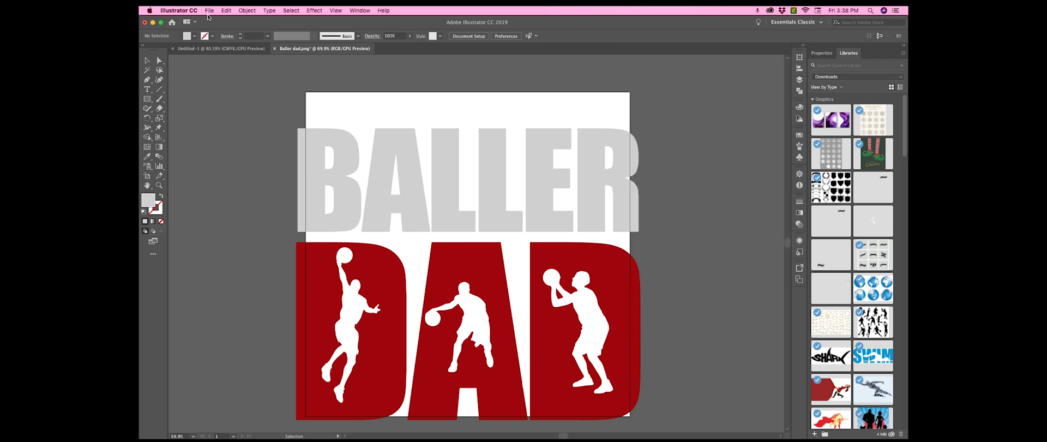
Save the artwork as Baller dad.svg in SVG format, accepting the default SVG options
left_click(210, 11)
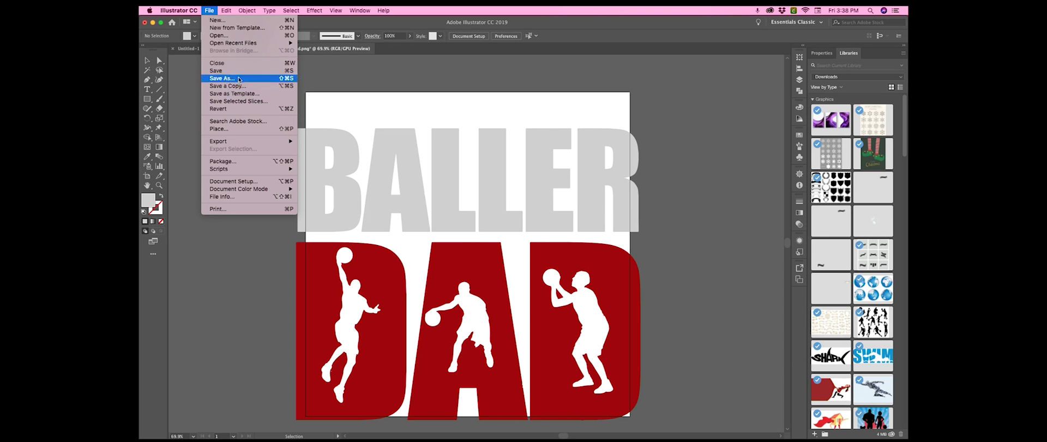
left_click(238, 79)
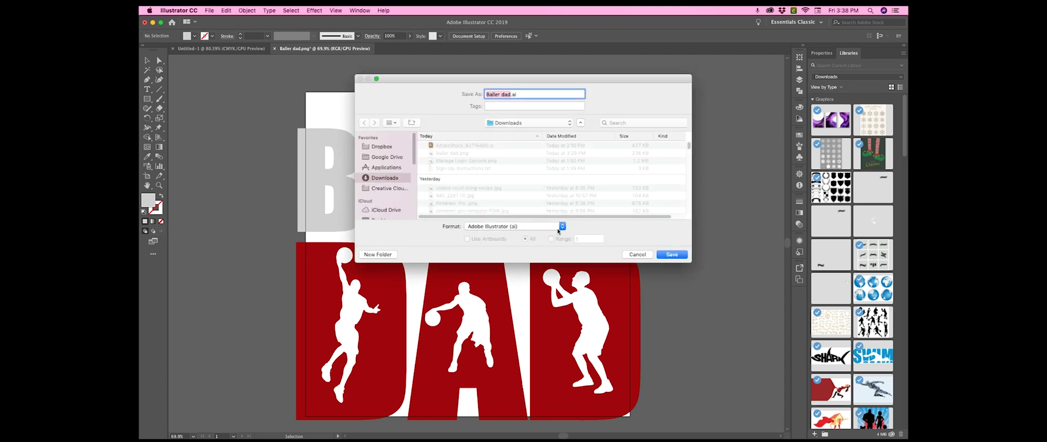
left_click(558, 230)
left_click(531, 266)
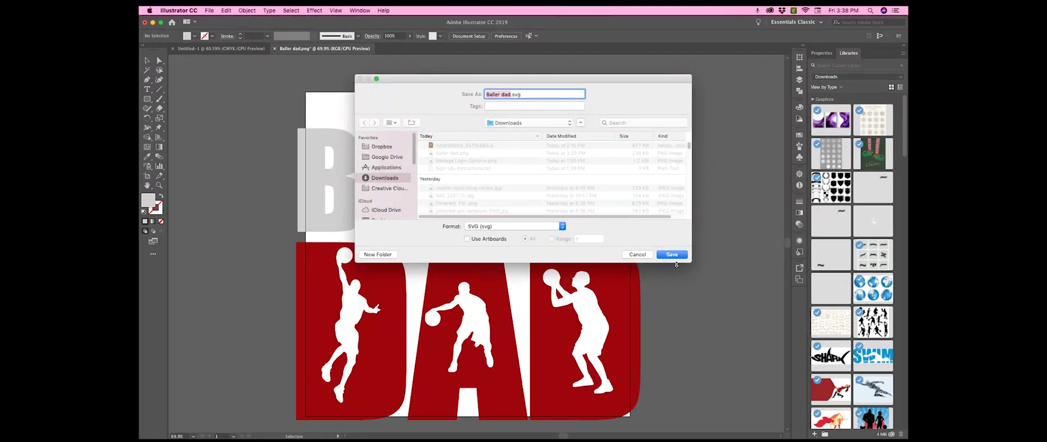
left_click(674, 259)
left_click(671, 254)
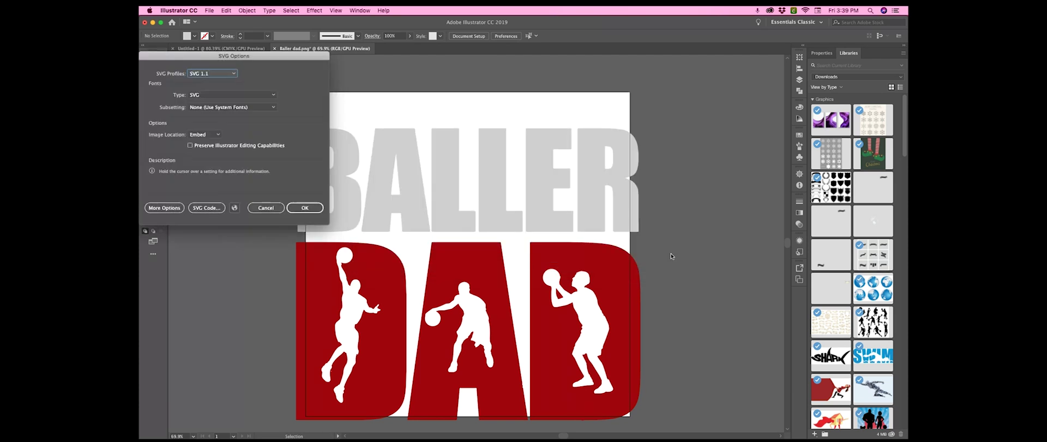
left_click(300, 213)
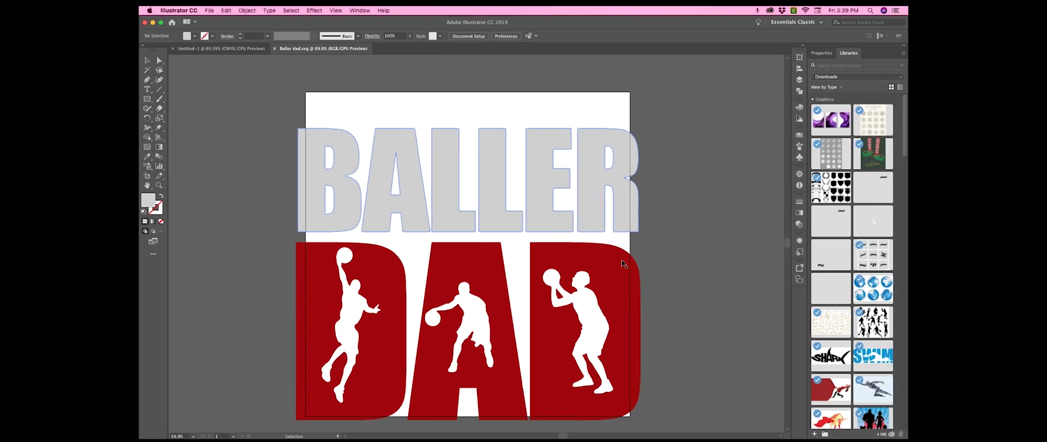
key("ctrl+Right")
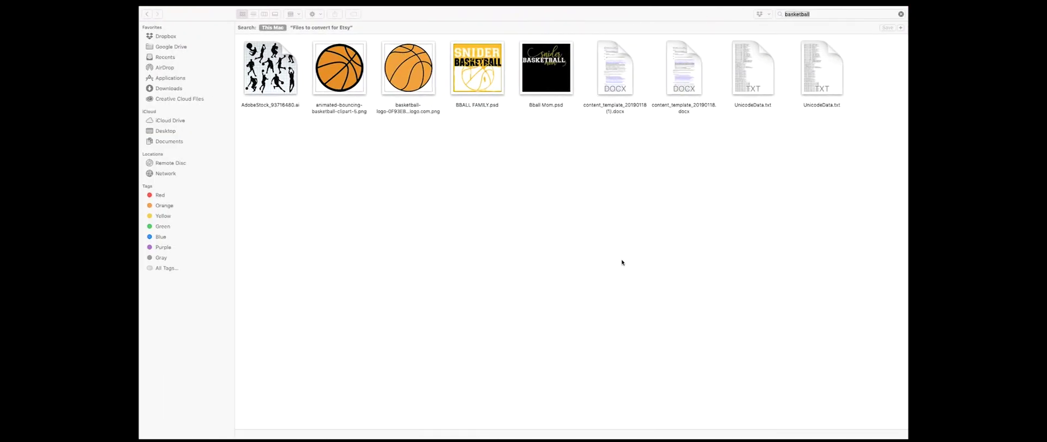
Switch desktops from Finder to Cricut Design Space's image upload page in Chrome
key("ctrl+Right")
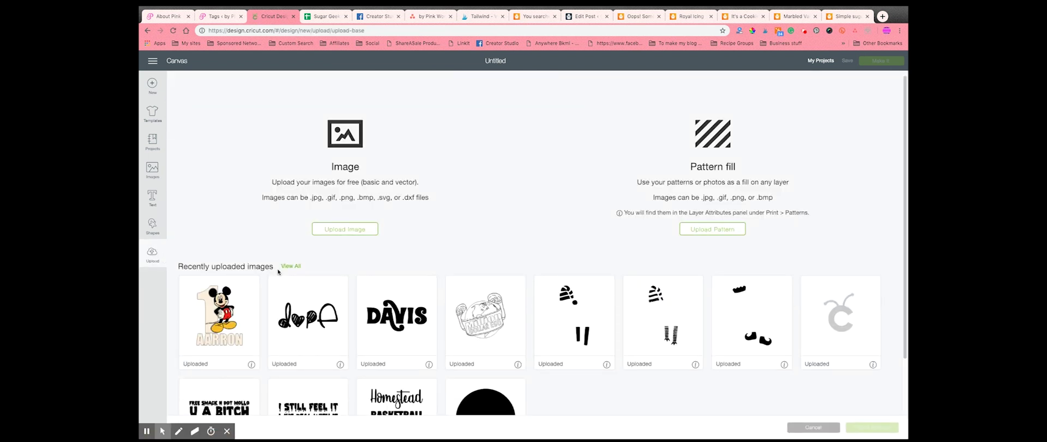
Upload Baller dad.svg to Cricut Design Space, found by searching 'baller dad', and save it
left_click(333, 230)
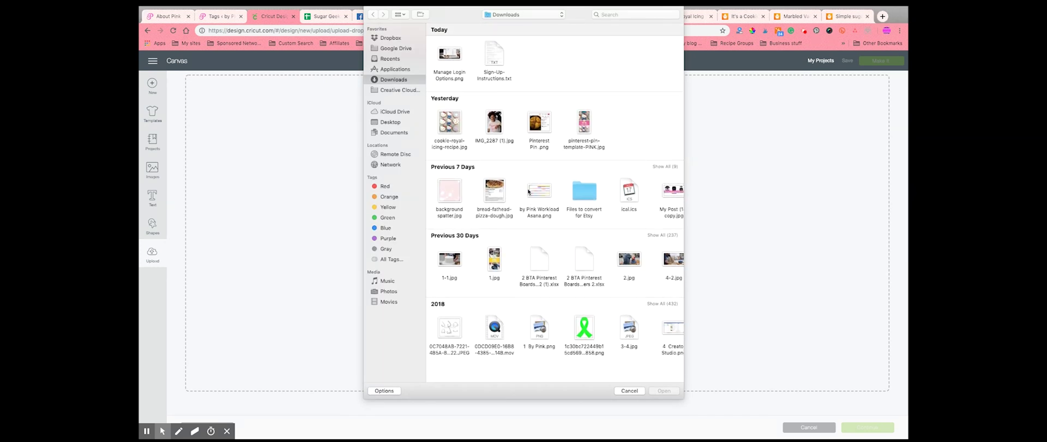
left_click(640, 15)
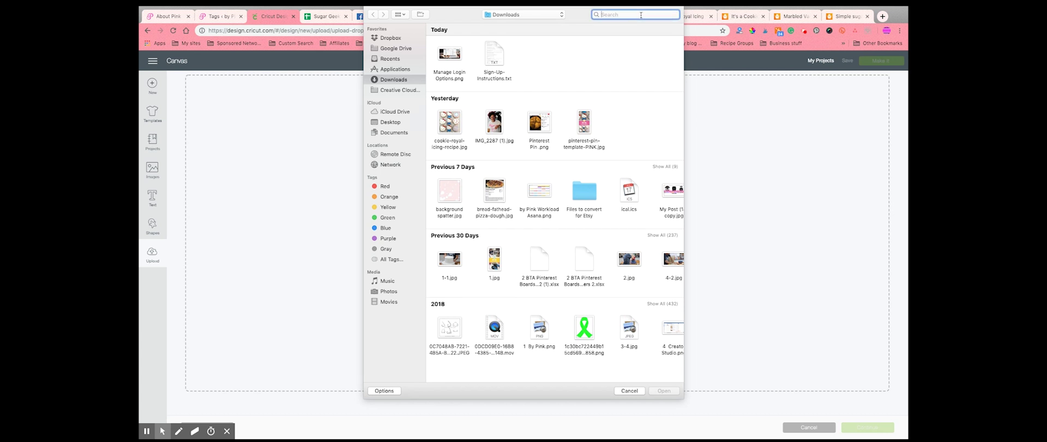
type("baller dad")
key("Return")
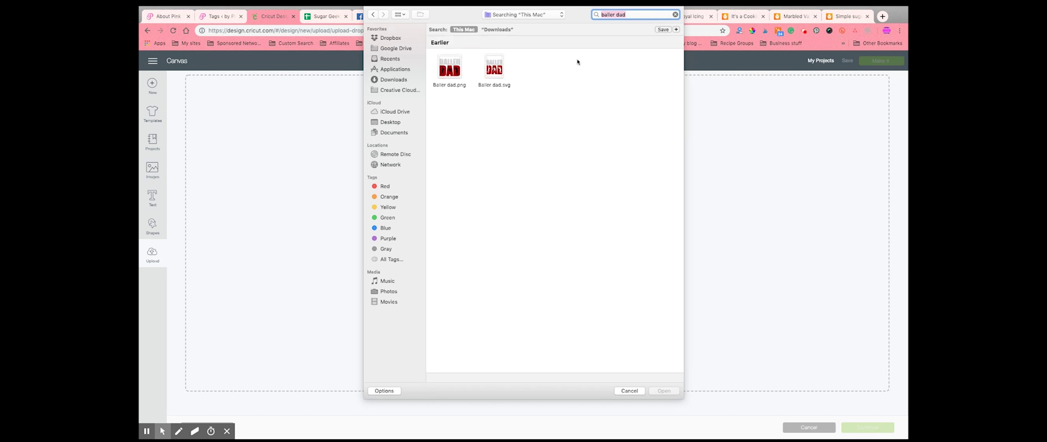
left_click(493, 74)
key("Return")
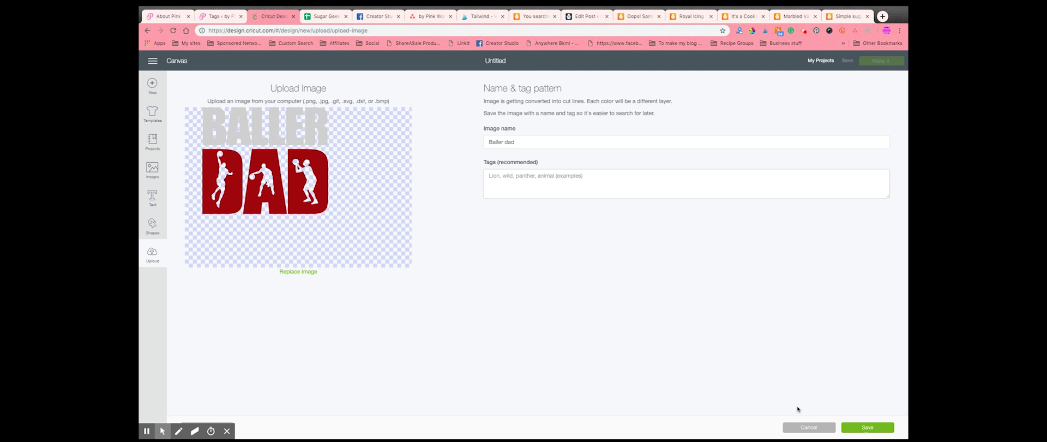
left_click(845, 423)
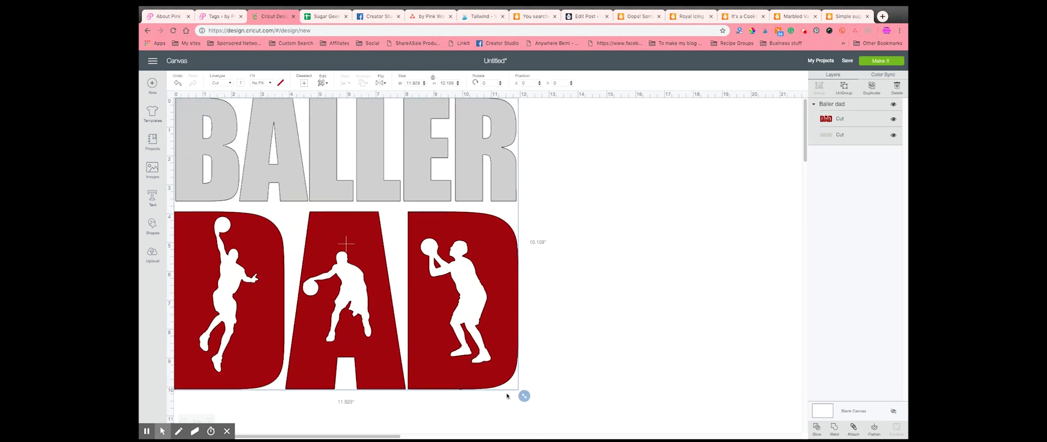
Move the design to the top-left at 11.248 x 9.532 in and recolour the BALLER layer white
left_click_drag(524, 395, 502, 371)
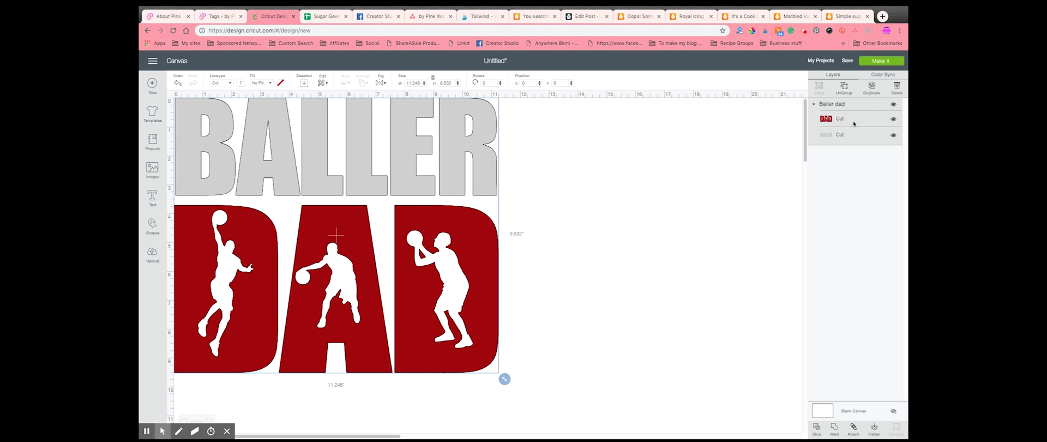
left_click(830, 136)
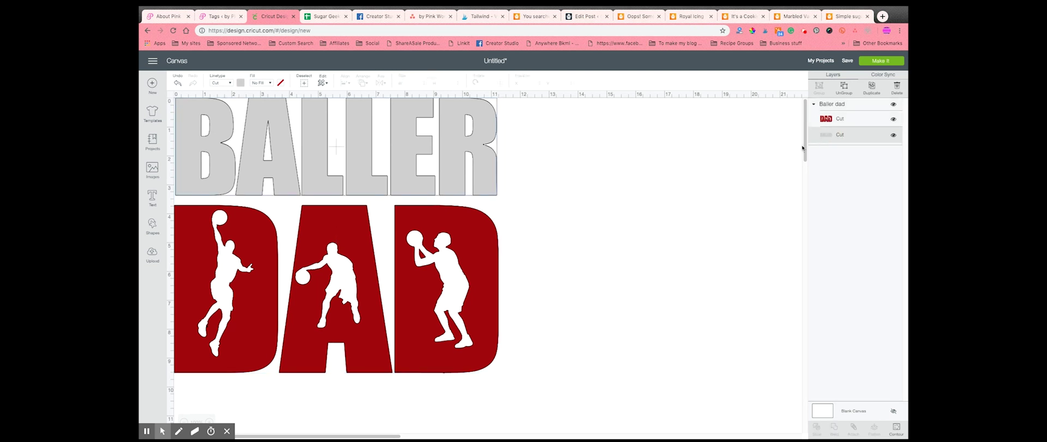
left_click(240, 83)
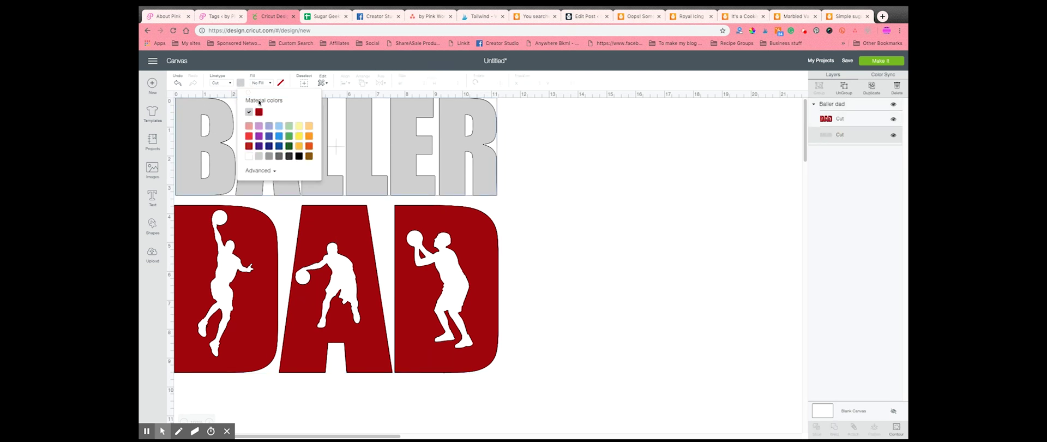
left_click(248, 158)
left_click(564, 208)
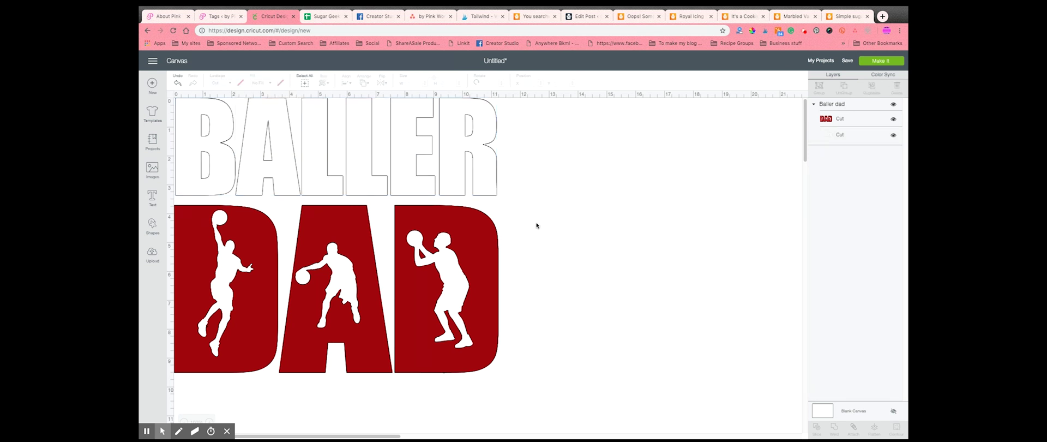
left_click(410, 253)
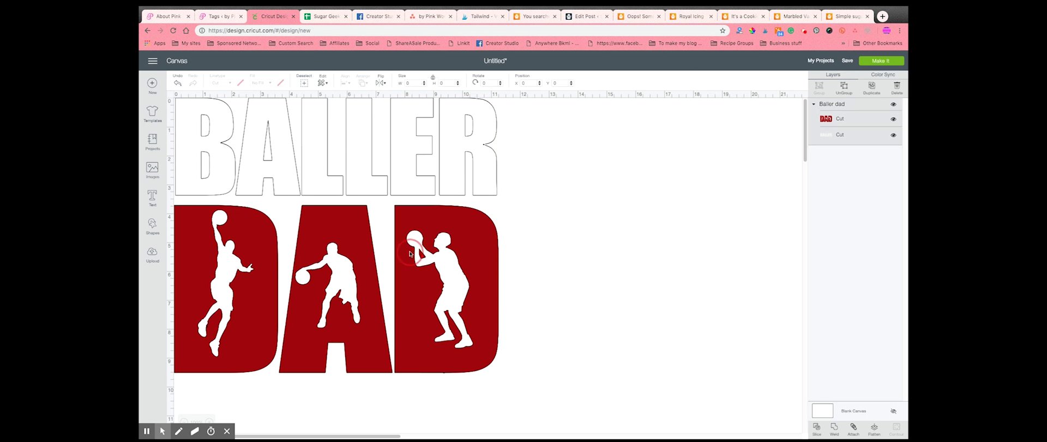